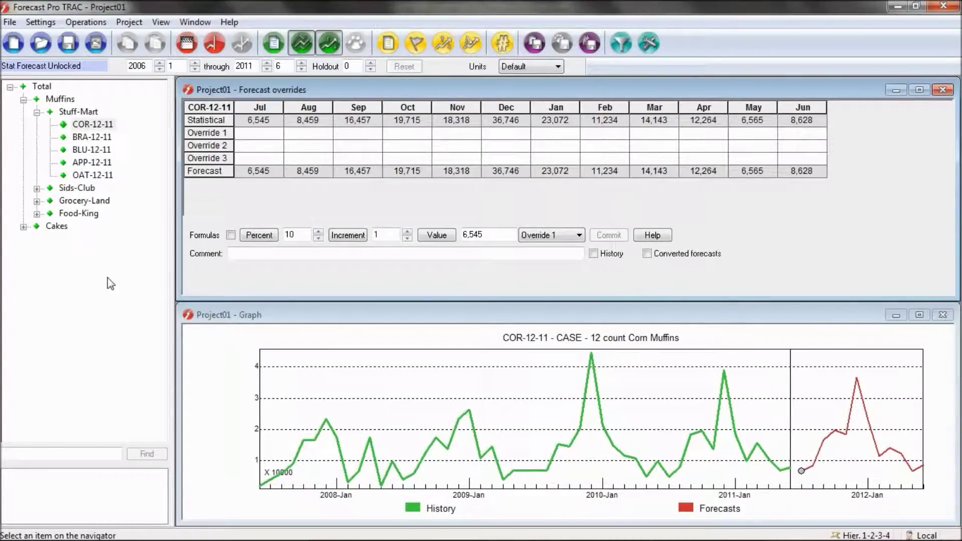
Step: Review the override and time fence settings in the general program options, then accept them
{"action": "left_click", "coordinate": [41, 21]}
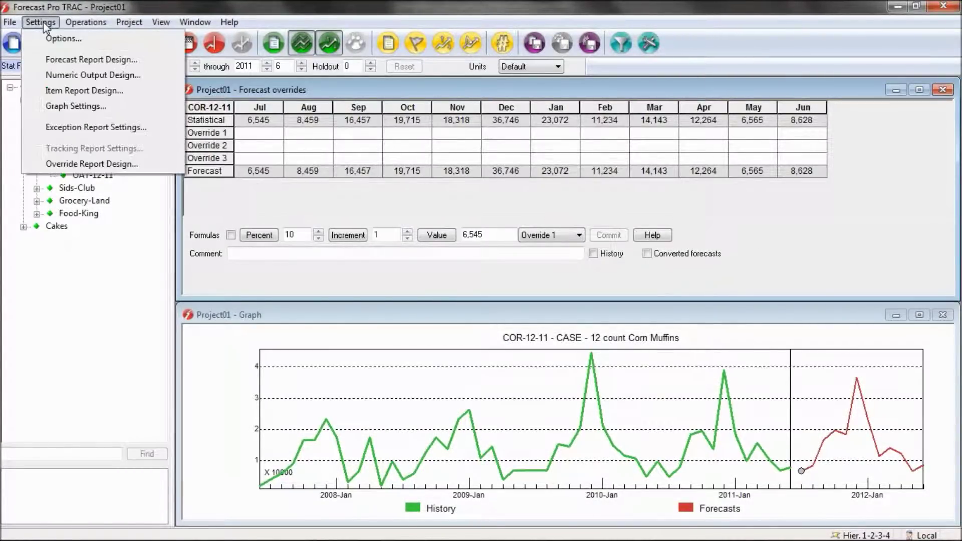
{"action": "left_click", "coordinate": [51, 39]}
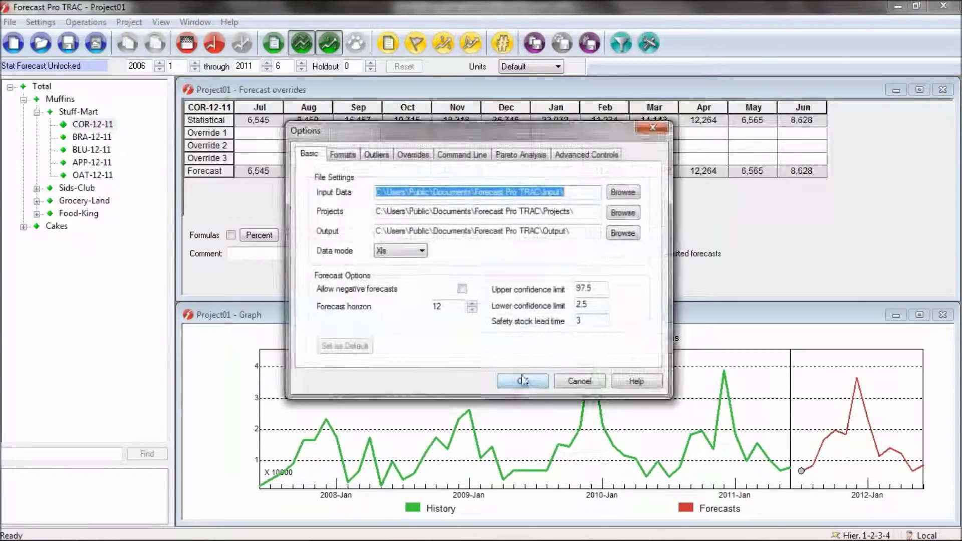
{"action": "left_click", "coordinate": [414, 155]}
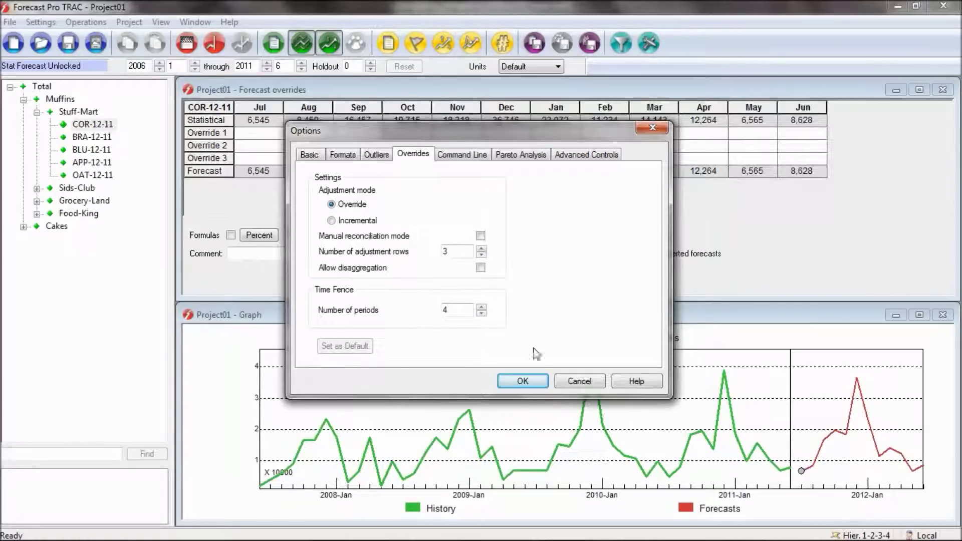
{"action": "left_click", "coordinate": [522, 381]}
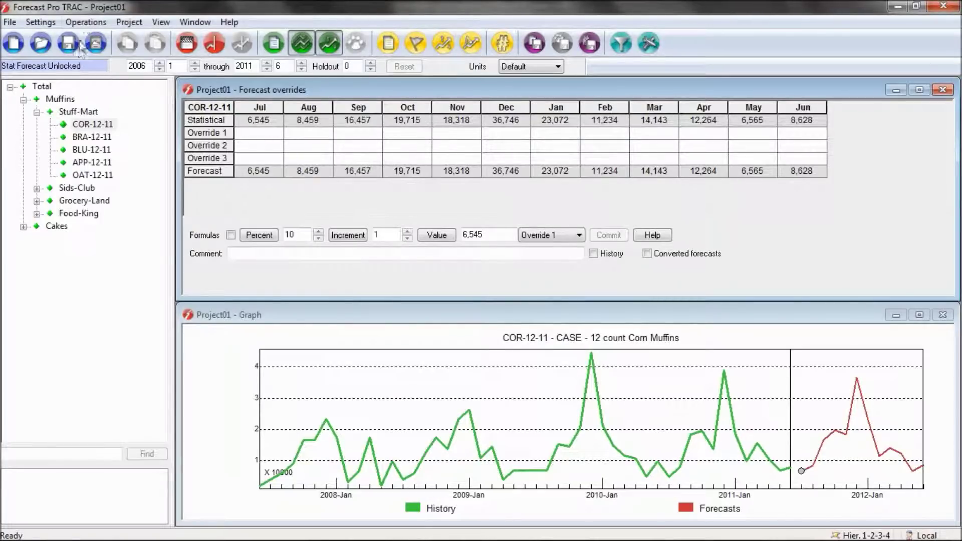
Step: Enable the time fence to freeze Jul–Oct, confirming the warning, and select the Oct Override 1 cell
{"action": "left_click", "coordinate": [84, 22]}
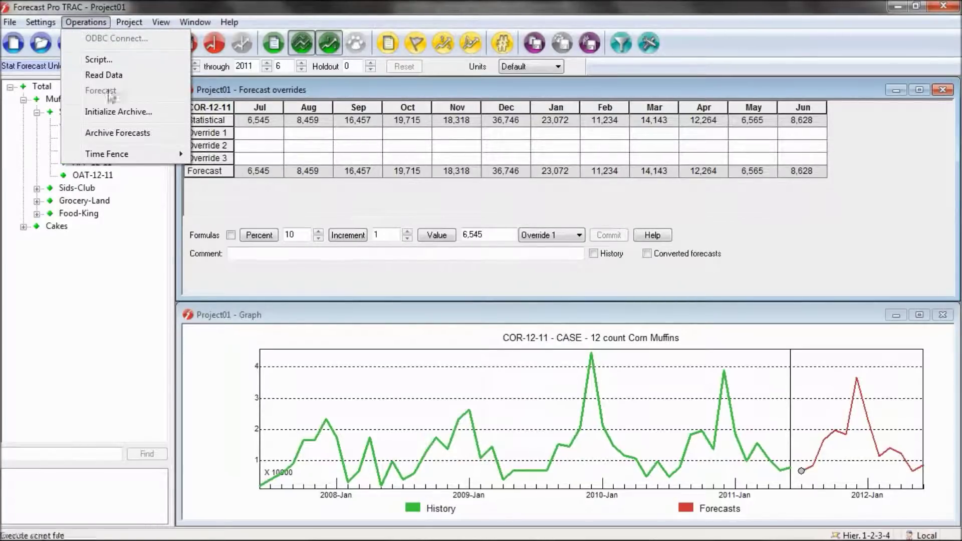
{"action": "mouse_move", "coordinate": [106, 154]}
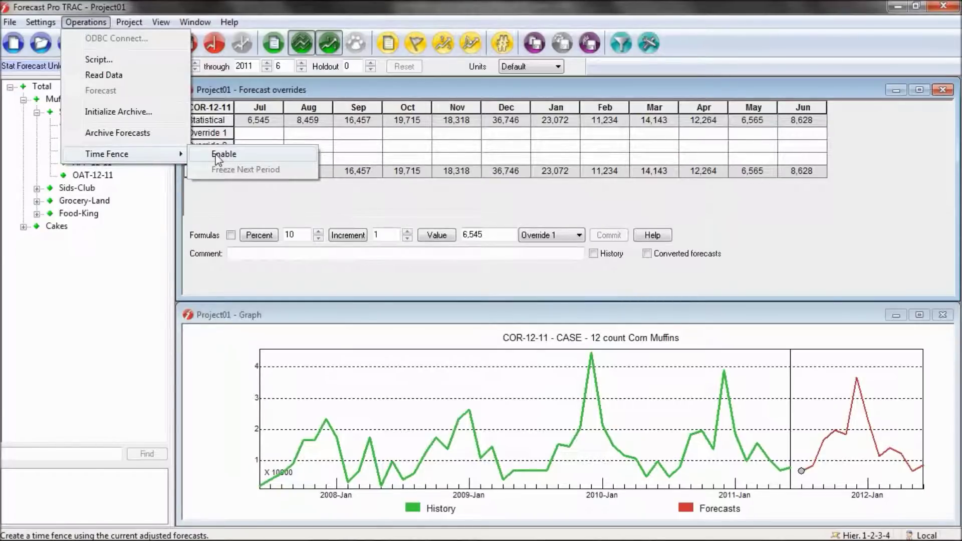
{"action": "left_click", "coordinate": [223, 154]}
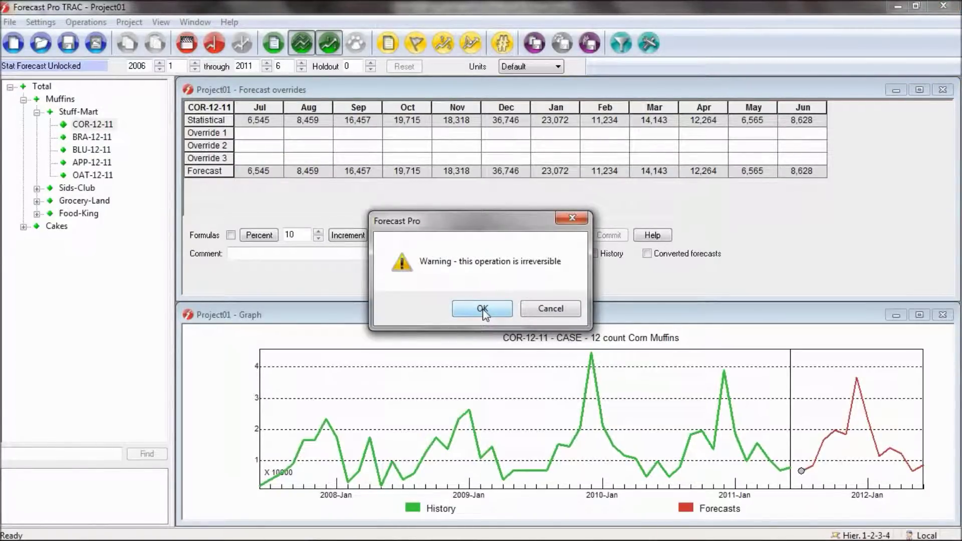
{"action": "left_click", "coordinate": [482, 309]}
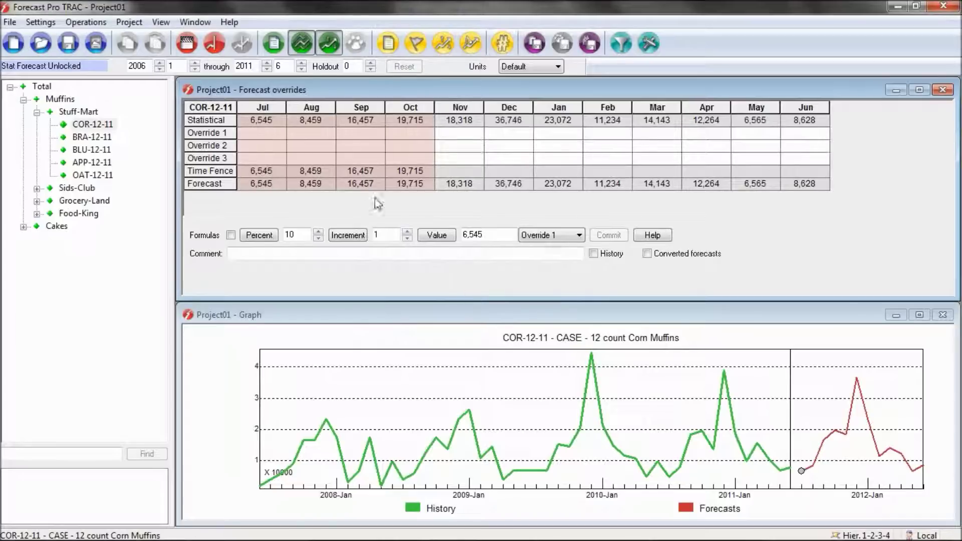
{"action": "left_click", "coordinate": [391, 137]}
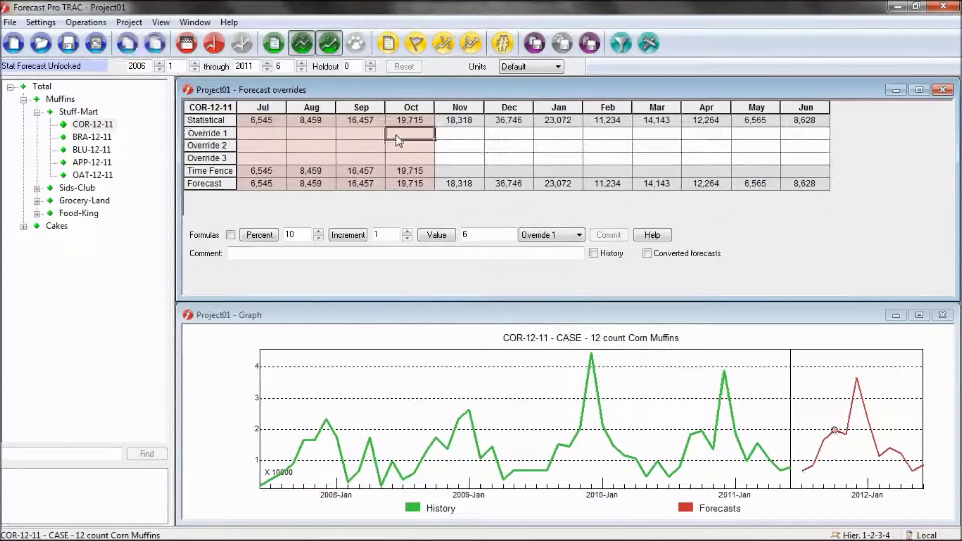